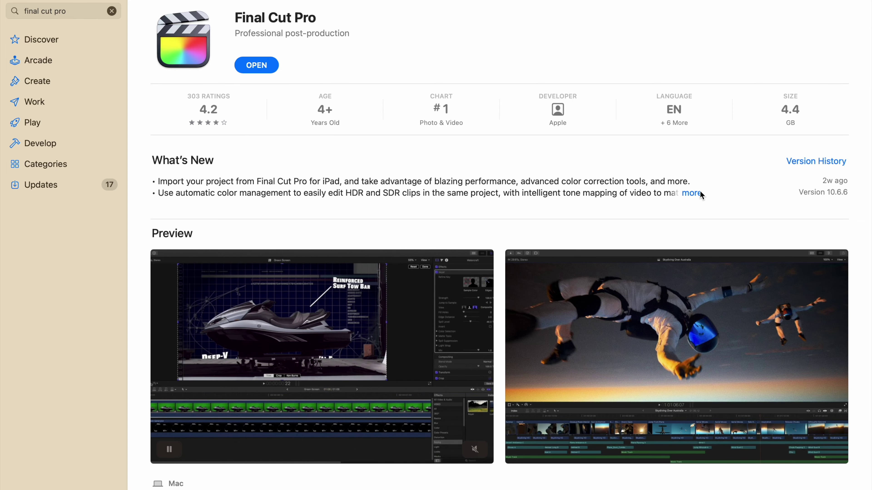
Step: Expand the full What's New release notes on the Final Cut Pro App Store page
click(698, 194)
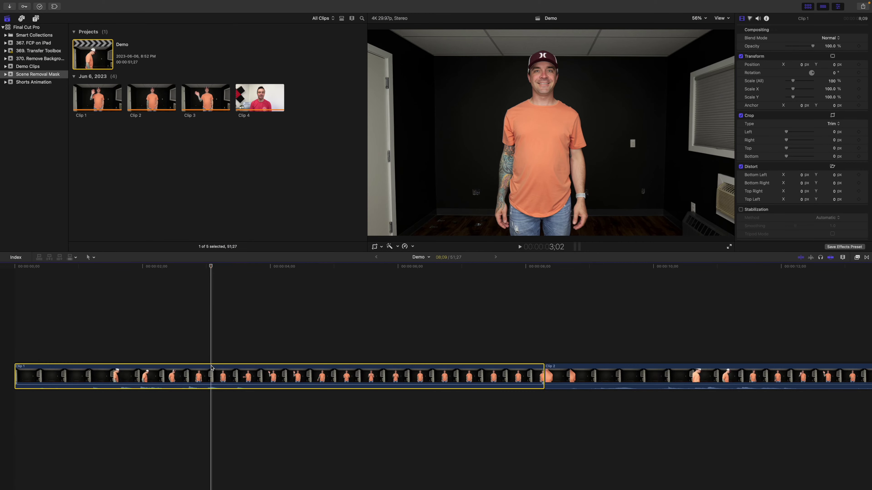
Step: Drag Scene Removal Mask from Masks and Keying onto Clip 1, then show the Solids generators
key(super+5)
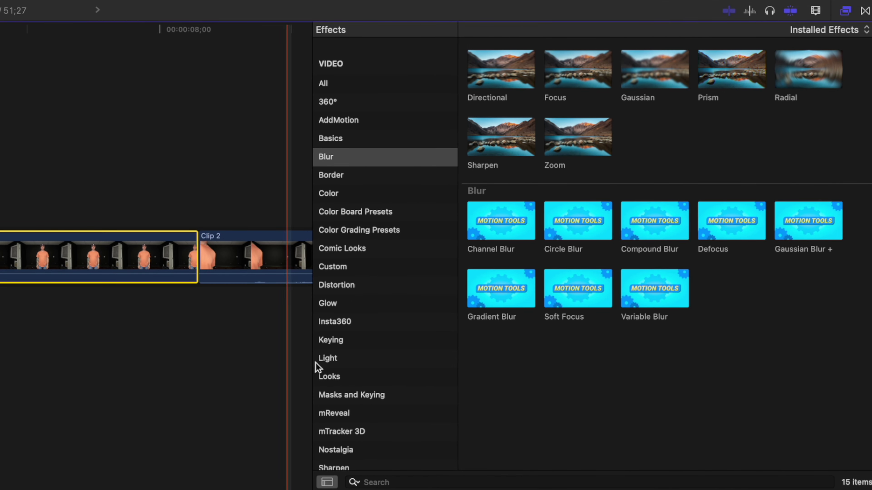
click(363, 394)
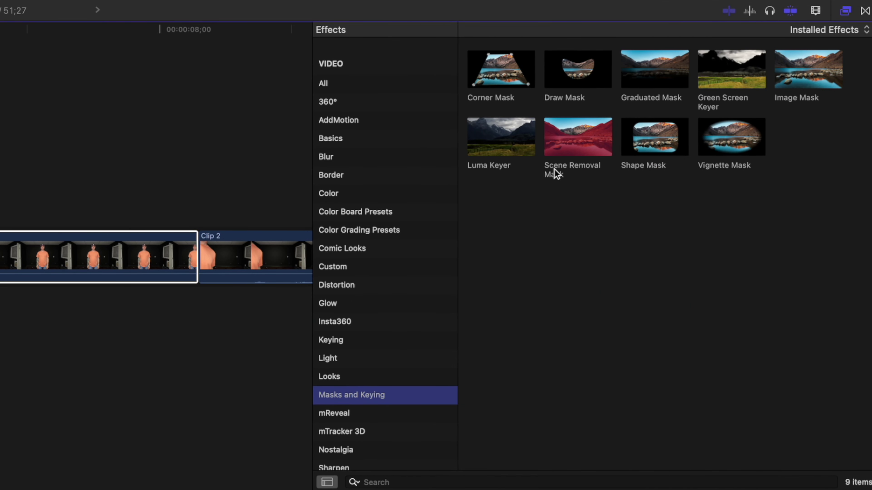
click(572, 135)
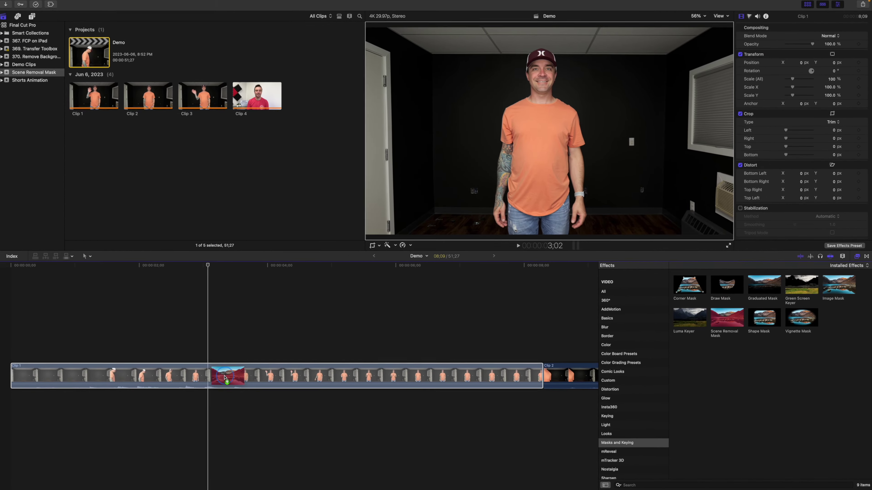
drag(572, 135, 0, 260)
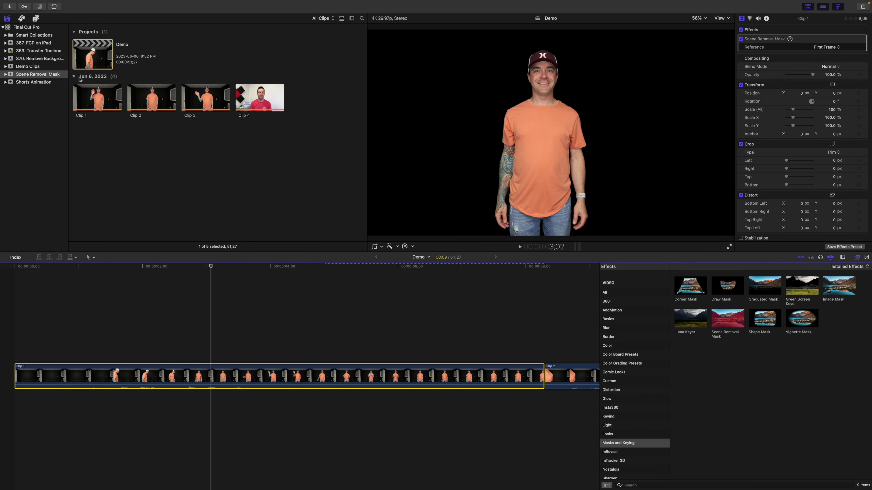
click(35, 18)
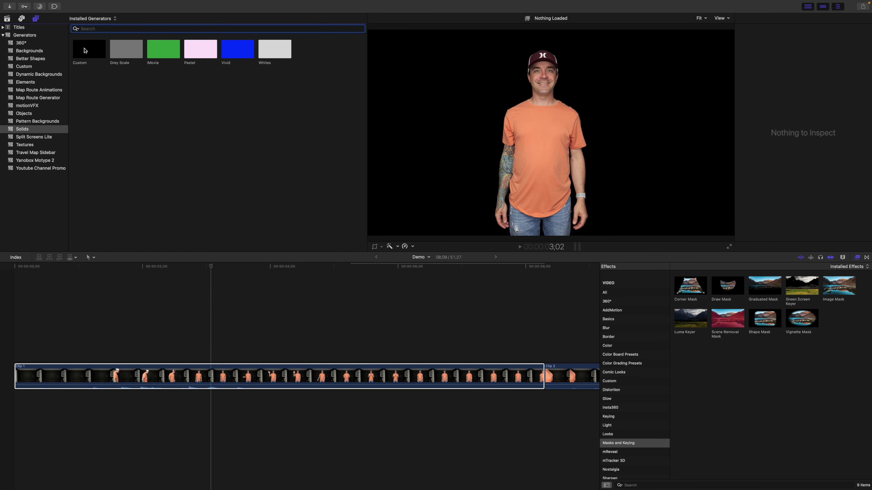
Step: Add a Custom solid beneath Clip 1 and colour it pinkish red
drag(88, 270, 16, 409)
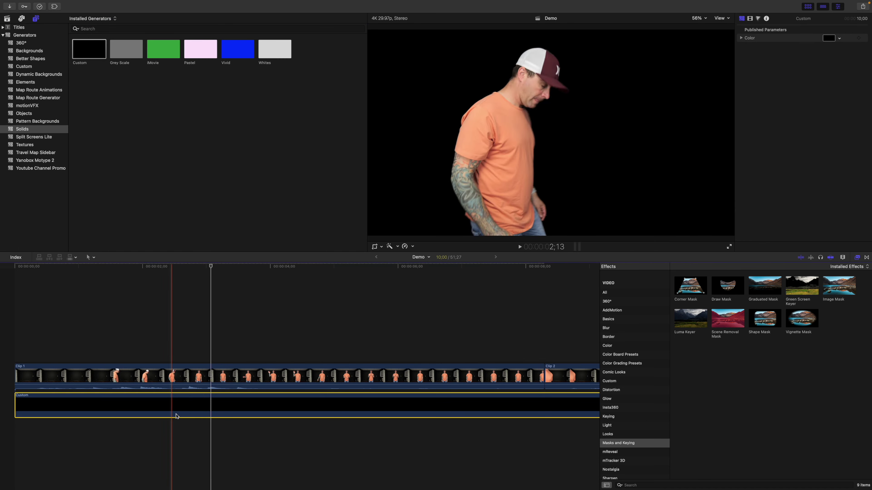
click(828, 39)
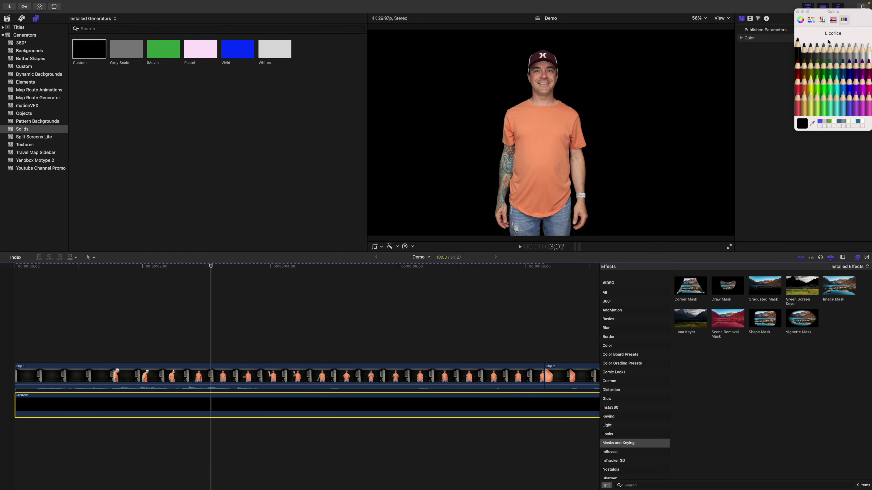
click(800, 95)
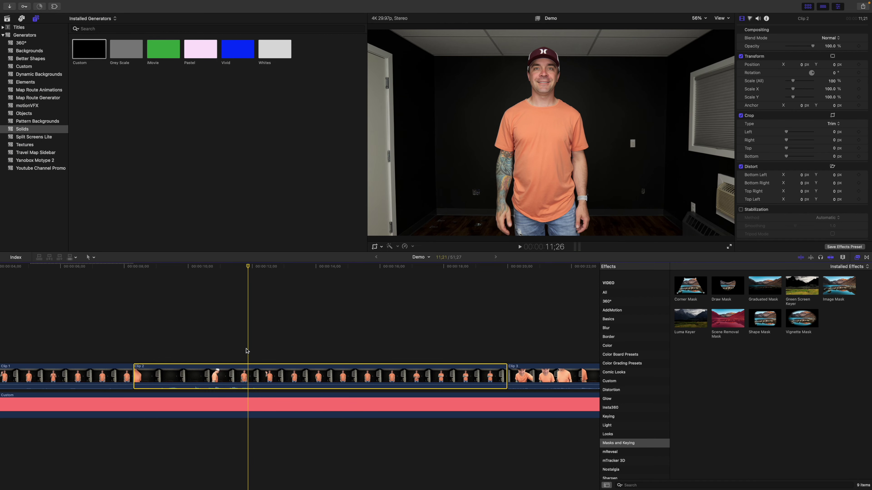
Step: Mask Clip 2 with Scene Removal Mask using First Frame + 1 Second reference, then mask Clip 3
drag(448, 363, 323, 375)
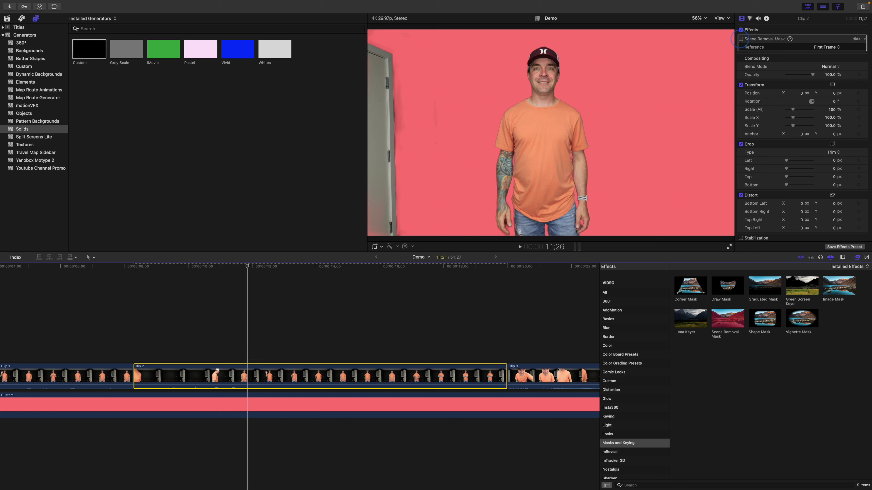
click(740, 39)
click(153, 288)
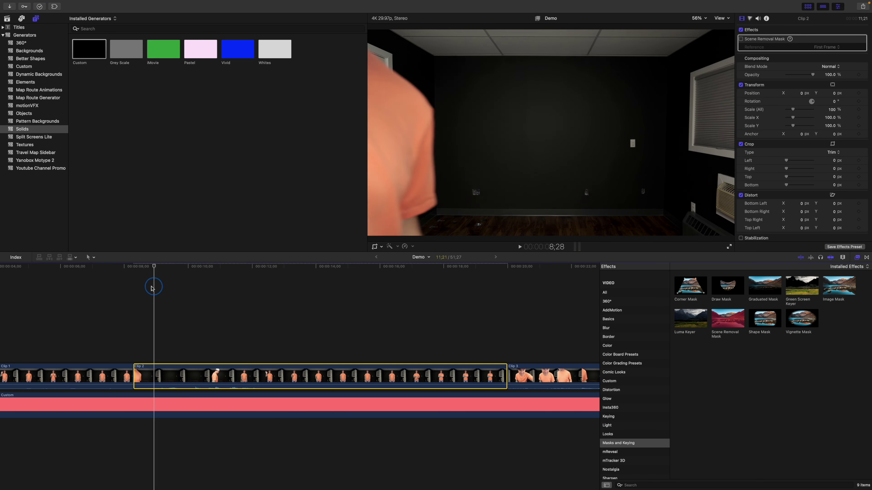
click(132, 290)
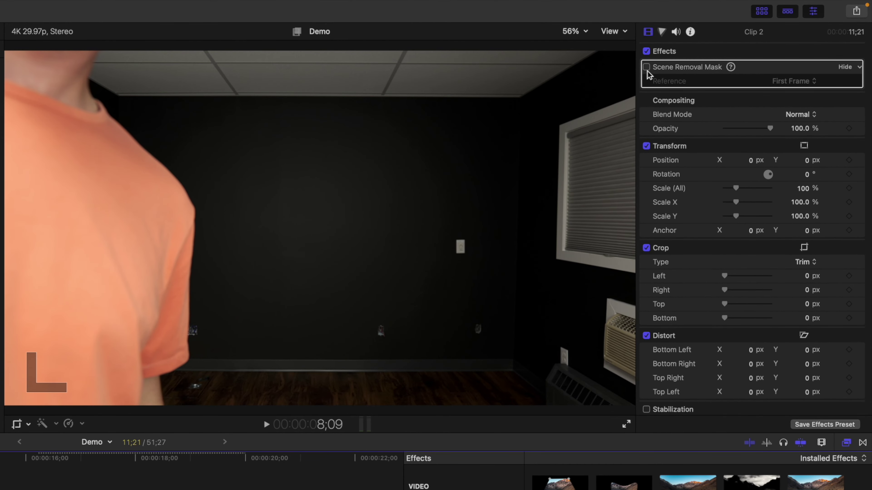
click(740, 39)
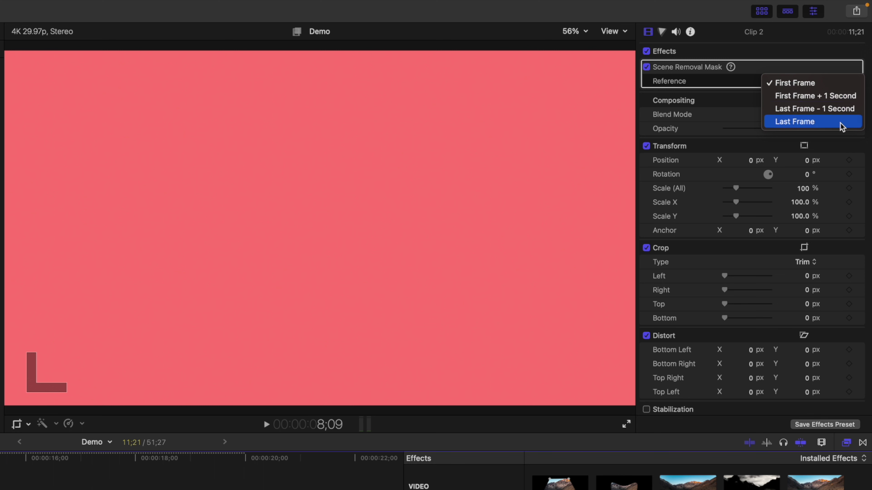
click(830, 96)
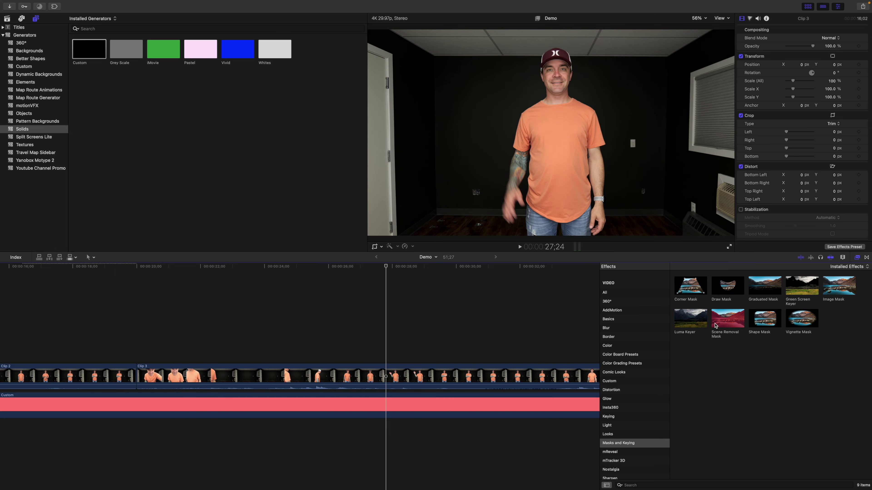
drag(724, 321, 416, 376)
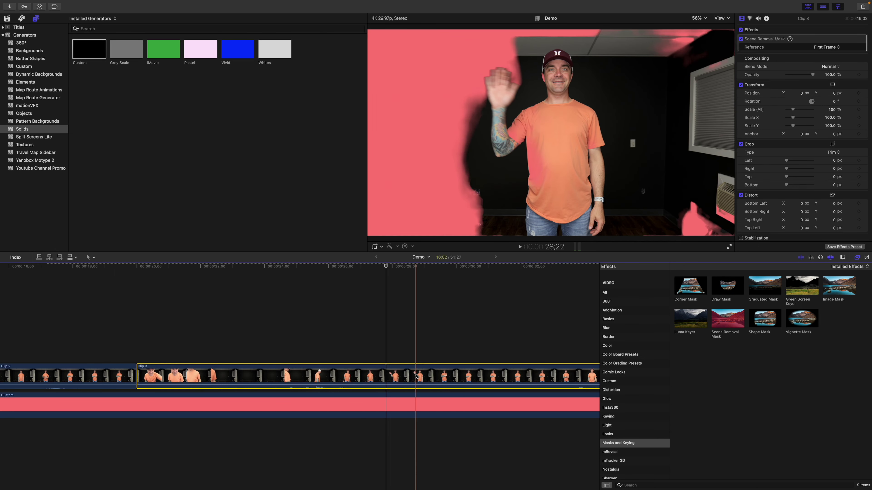
Step: Undo Clip 3's mask, trim about three seconds off its start, and reapply Scene Removal Mask
key(super+z)
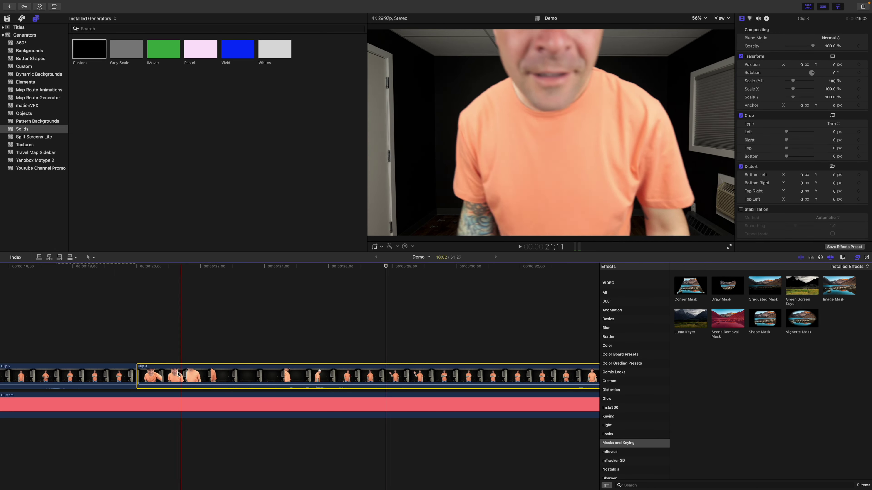
drag(140, 376, 246, 378)
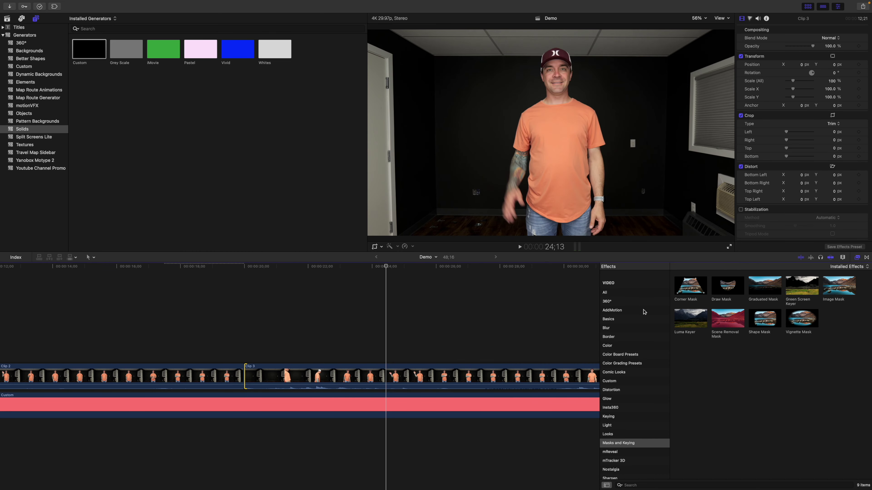
drag(730, 322, 468, 378)
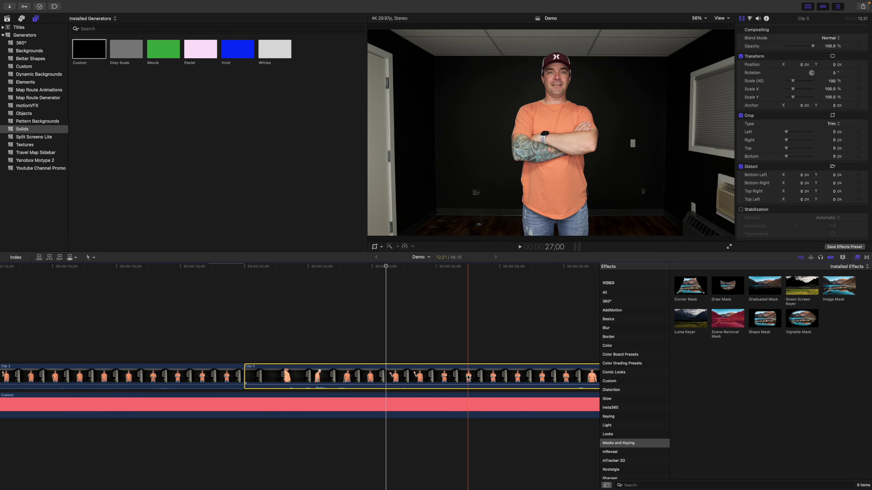
click(7, 19)
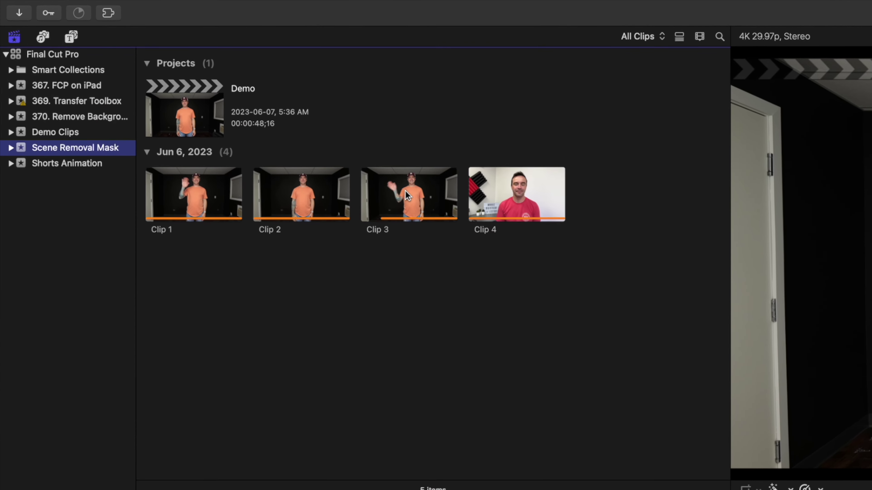
Step: Reveal Clip 3's source file in Finder
click(407, 191)
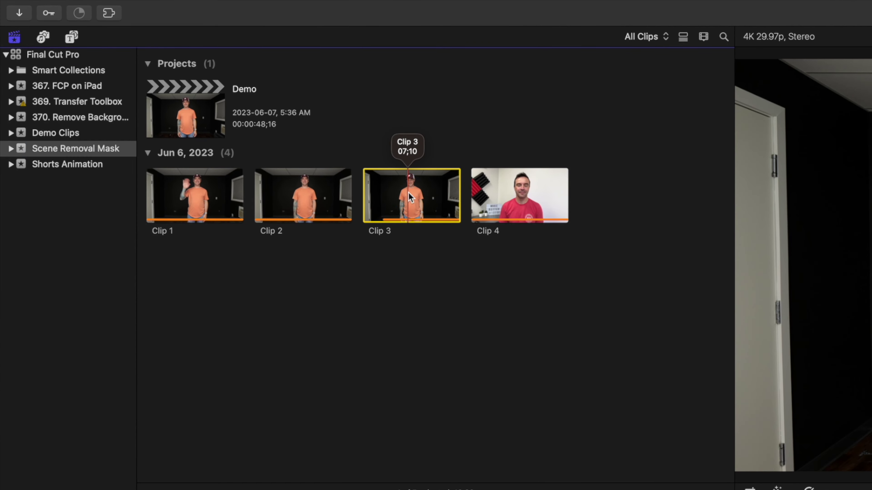
right_click(409, 192)
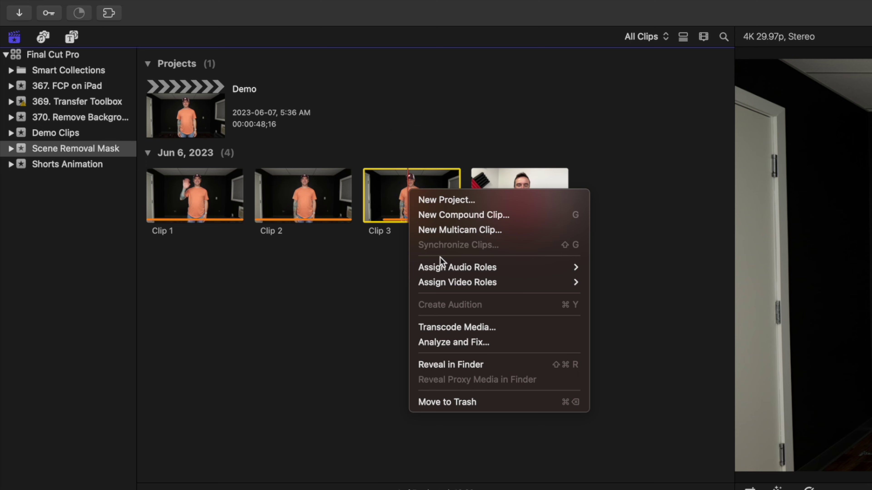
click(457, 364)
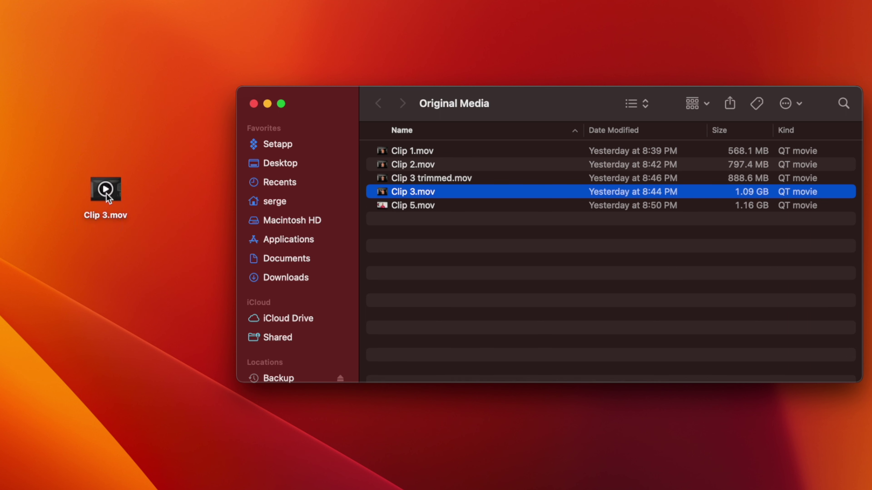
Step: Open Clip 3.mov in QuickTime Player
right_click(109, 198)
mouse_move(146, 217)
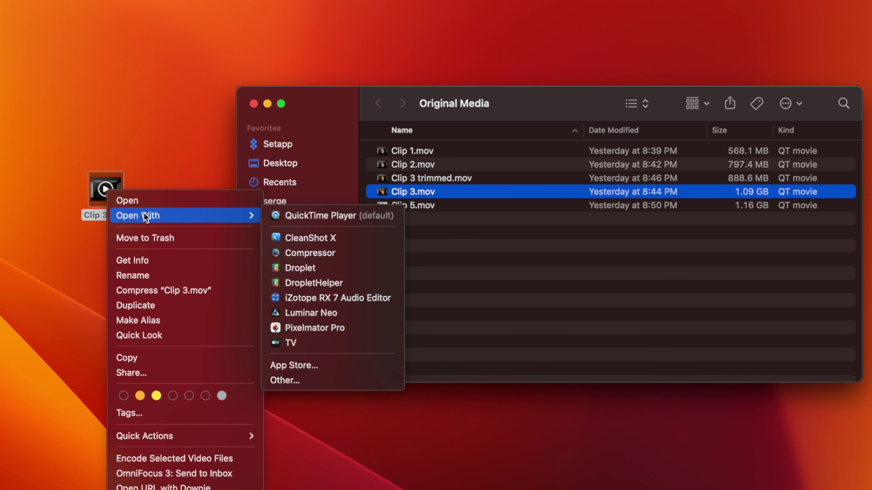
click(298, 216)
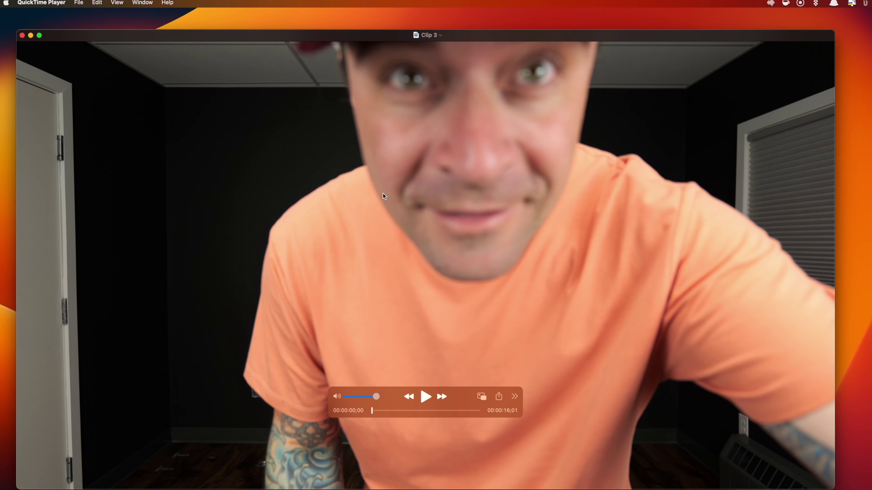
Step: Trim the presenter's opening close-up off Clip 3 in QuickTime Player and close the file
click(97, 3)
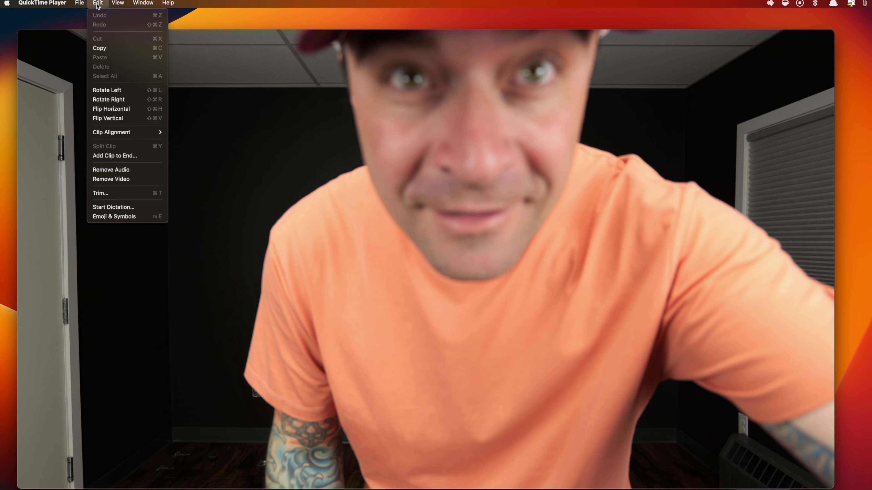
click(134, 194)
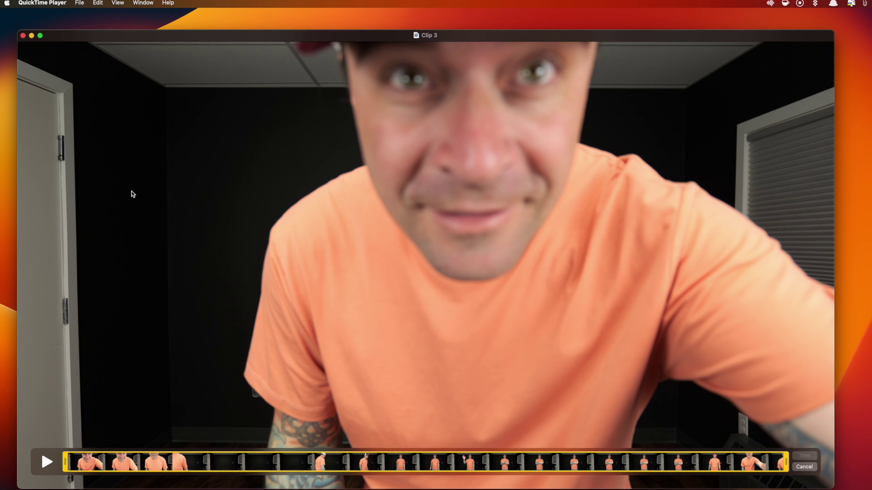
drag(66, 463, 203, 465)
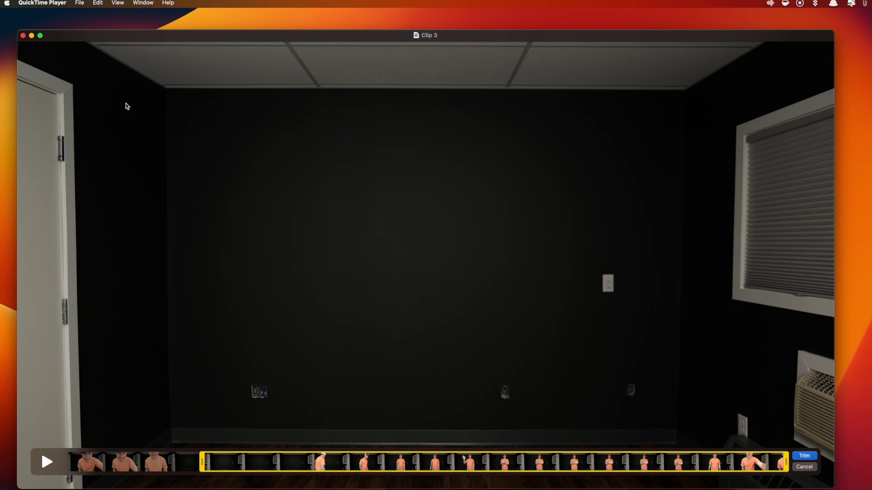
click(80, 4)
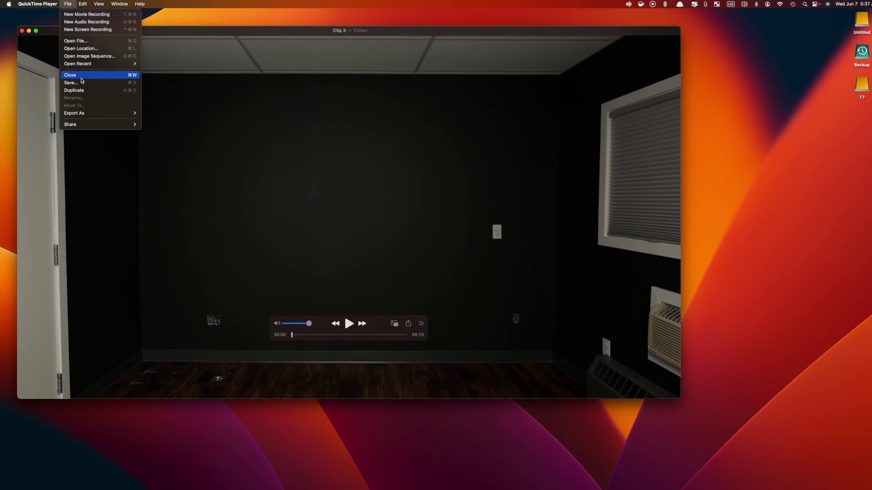
click(192, 145)
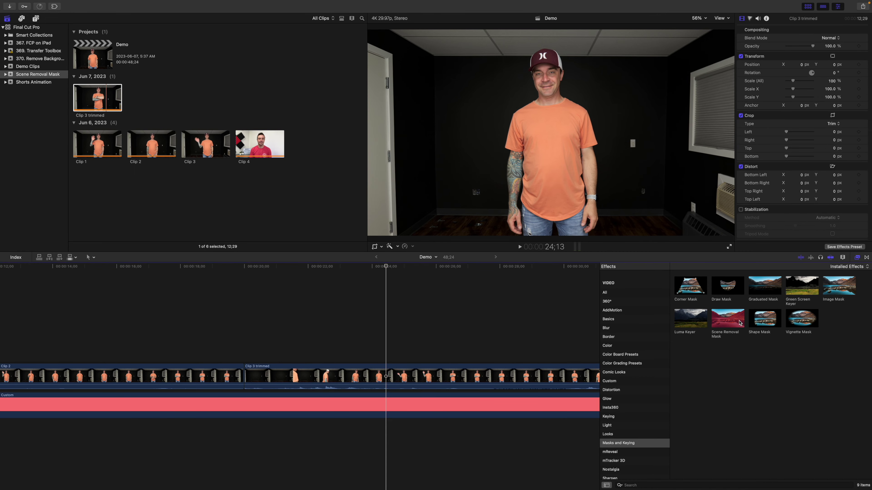
Step: Apply the Scene Removal Mask to Clip 3 trimmed
drag(740, 323, 598, 333)
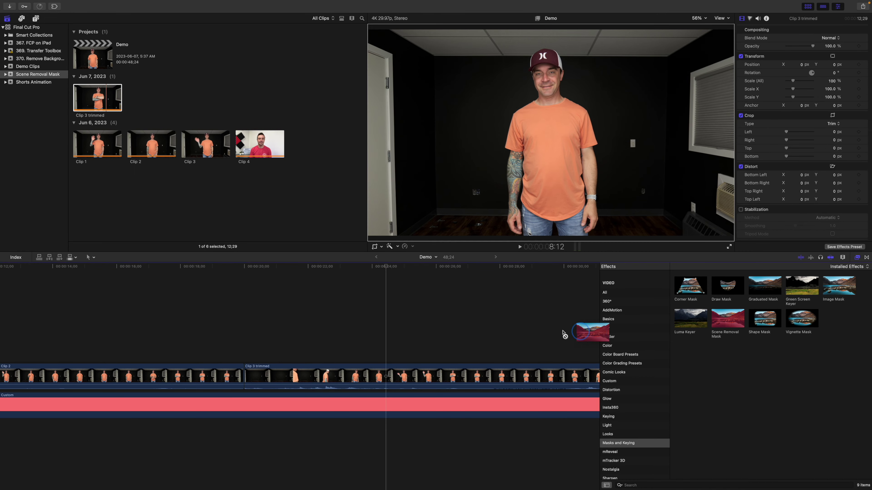
drag(429, 363, 422, 369)
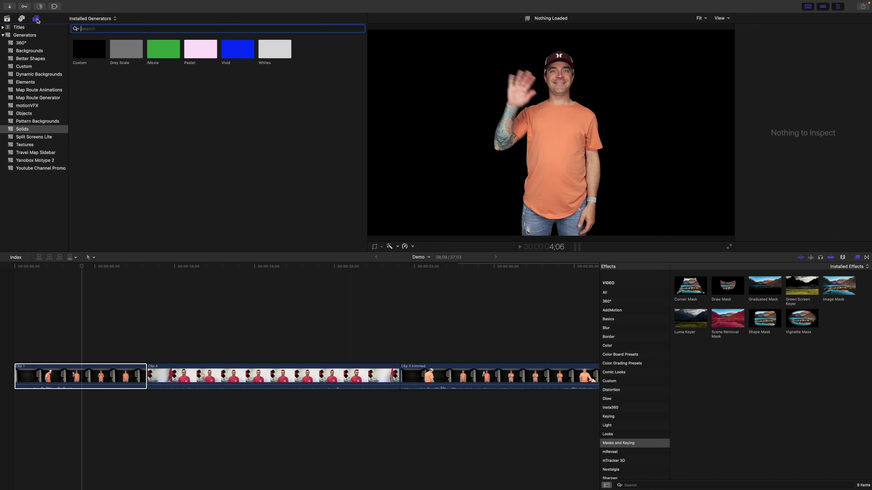
Step: Place the Alloy dynamic background under Clip 1 at the timeline start and play it back
click(36, 75)
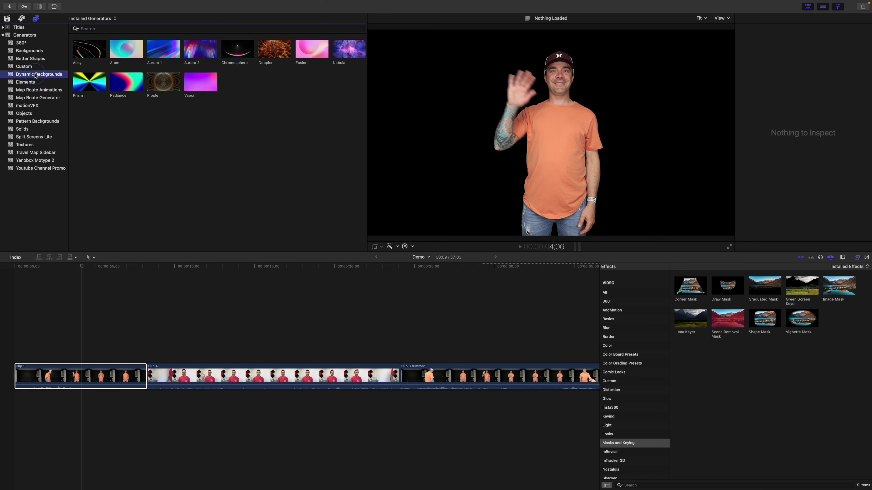
click(95, 82)
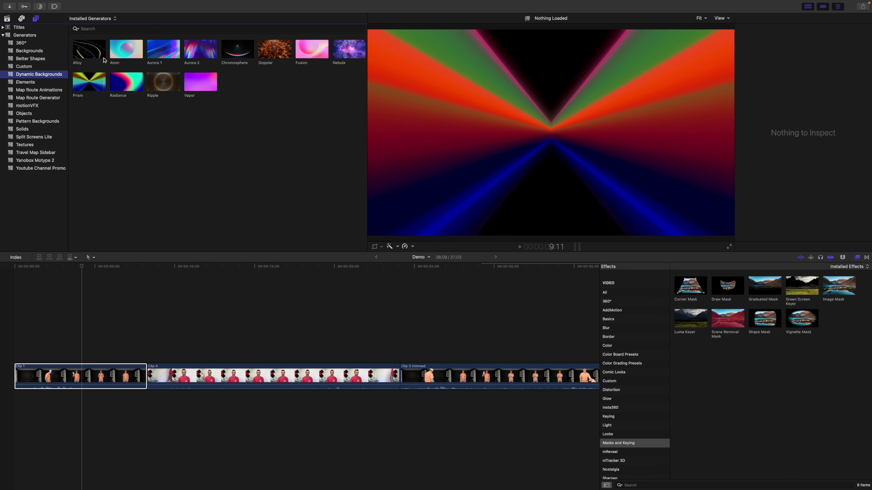
click(96, 51)
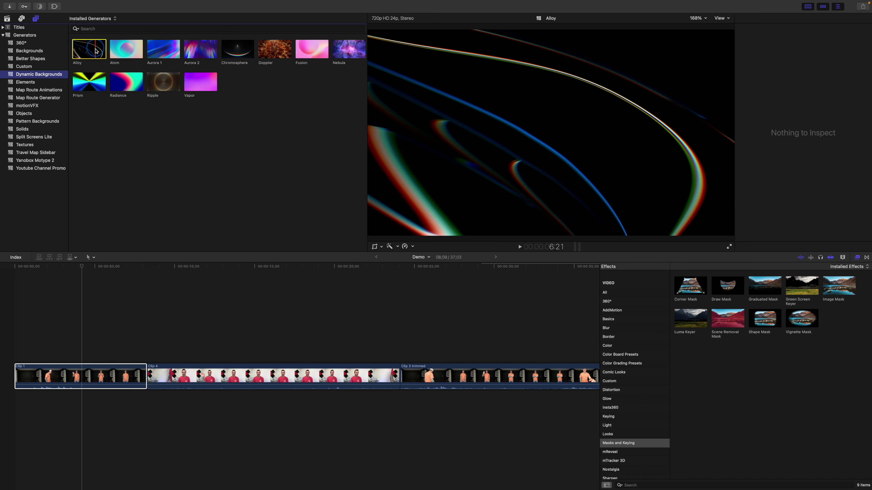
drag(98, 75, 14, 407)
key(space)
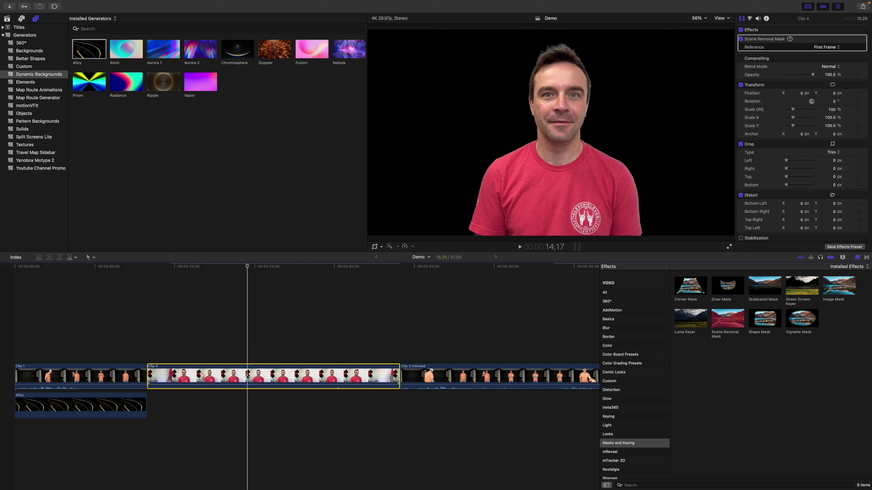
Step: Duplicate Clip 4 into the lane above and delete the Scene Removal Mask from the copy
drag(247, 376, 248, 338)
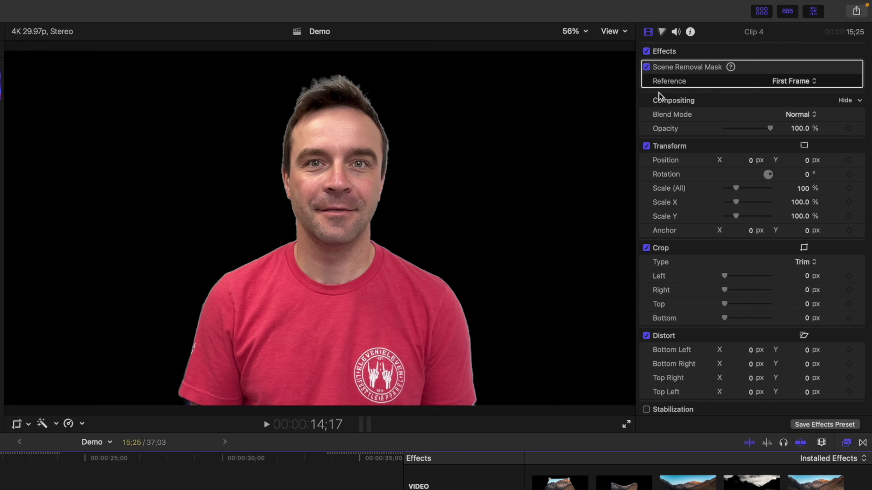
click(668, 67)
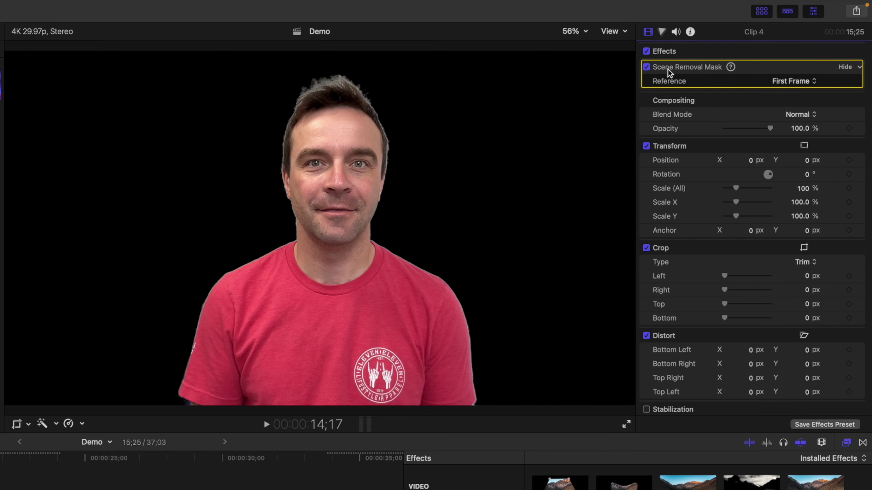
key(Delete)
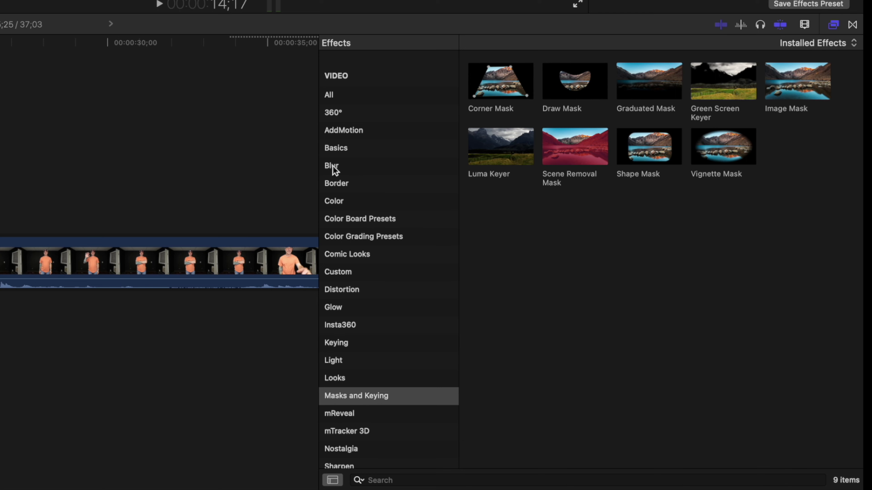
click(331, 166)
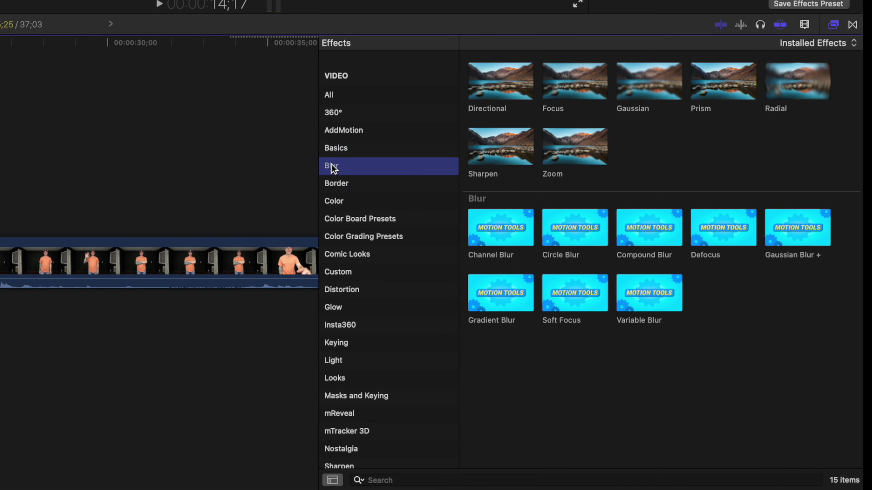
Step: Blur the lower Clip 4 with Gaussian at Amount about 48.75, then duplicate Clip 3 trimmed upward
click(652, 82)
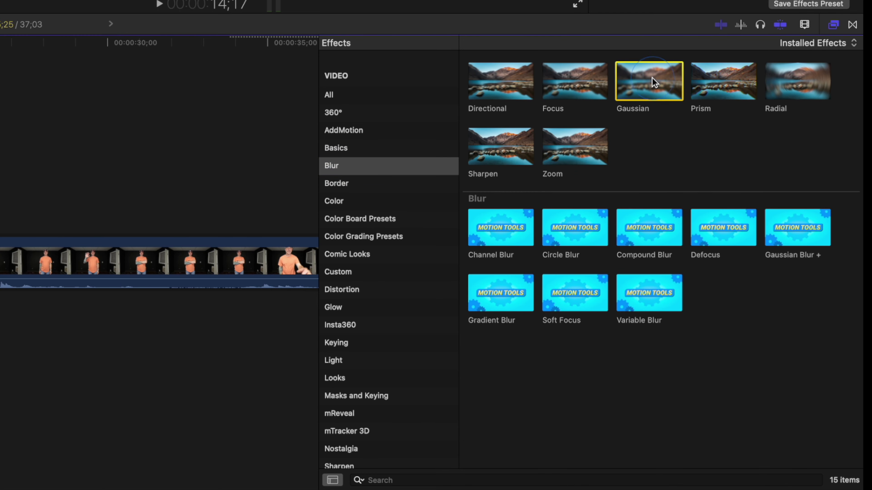
drag(652, 78, 482, 259)
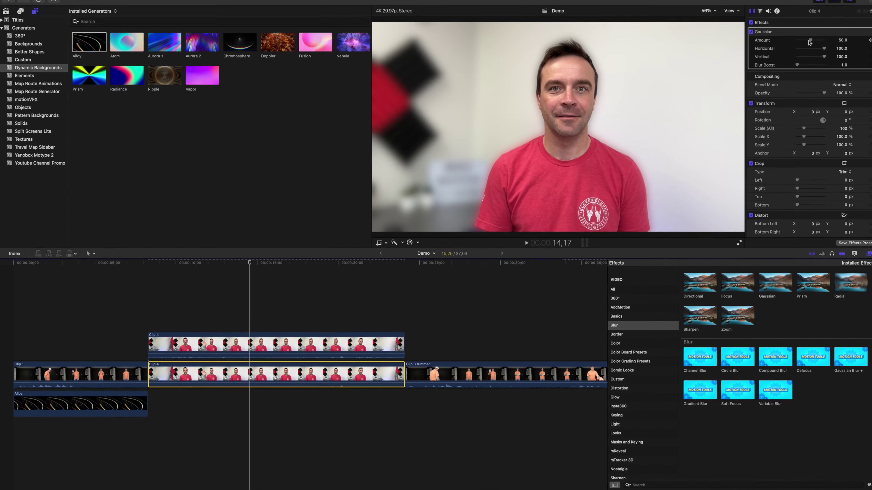
drag(801, 47, 800, 48)
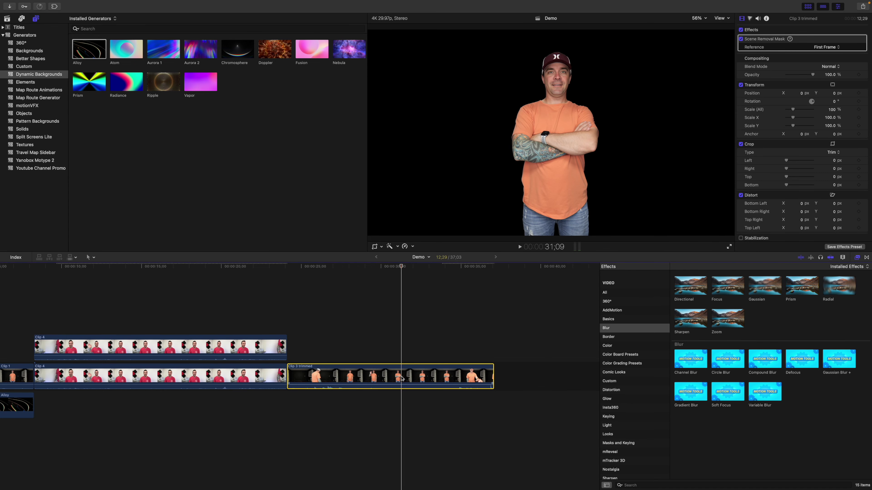
drag(402, 378, 402, 348)
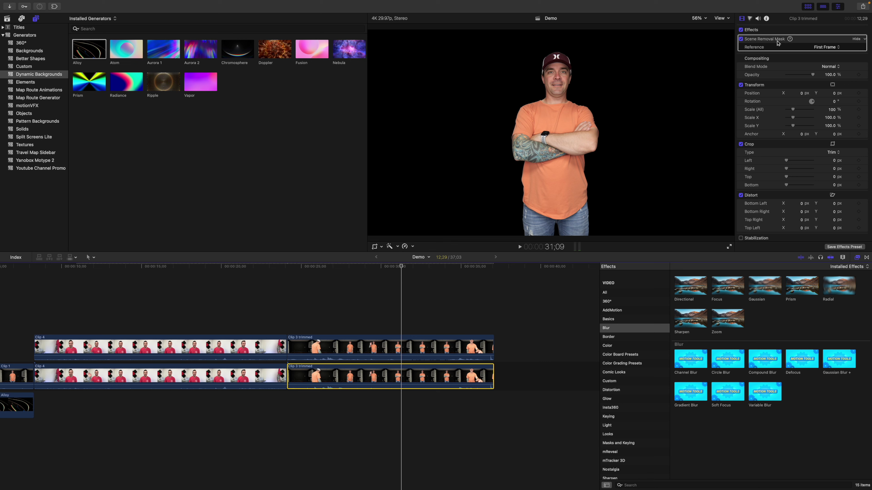
Step: Delete the Scene Removal Mask from the lower Clip 3 trimmed copy
key(Delete)
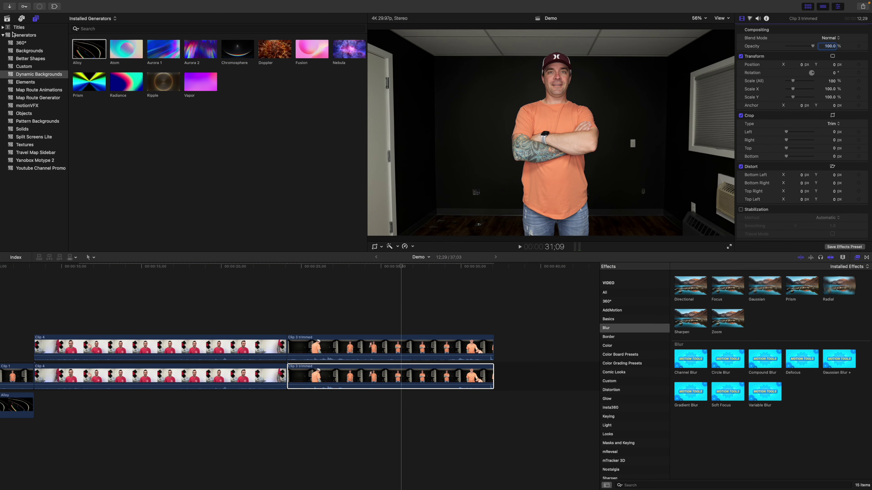
click(2, 28)
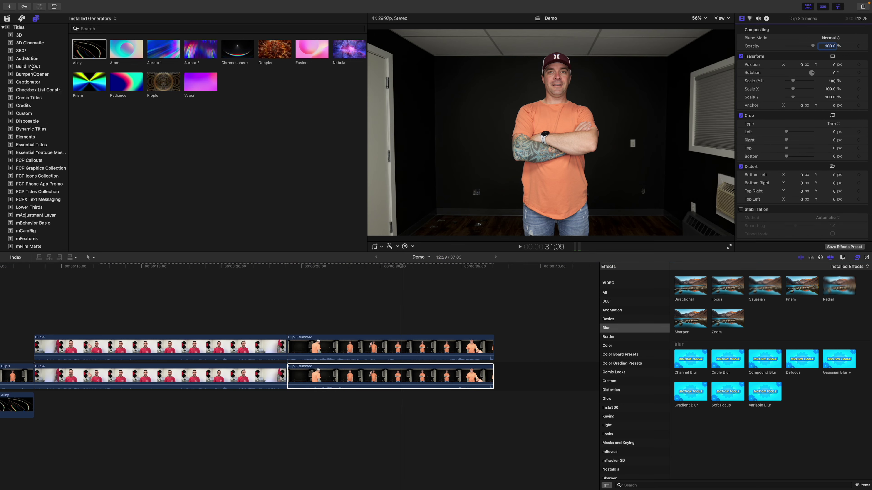
Step: Place a Bumper/Opener Basic Title reading 'TEXT' in Impact, size 611, between the Clip 3 trimmed layers
click(33, 75)
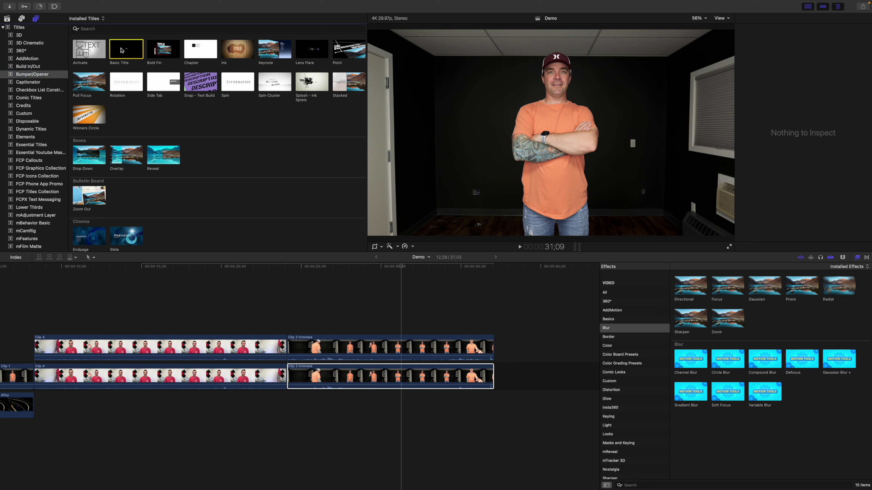
drag(302, 163, 303, 357)
double_click(553, 130)
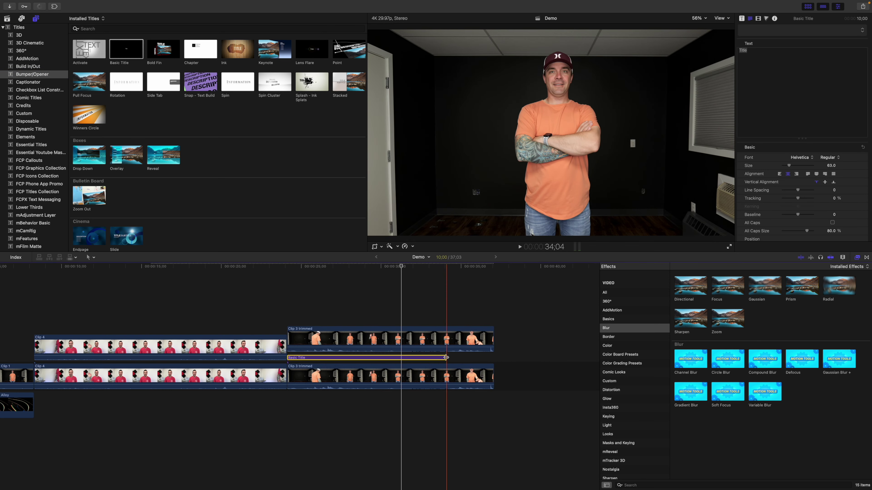
click(838, 168)
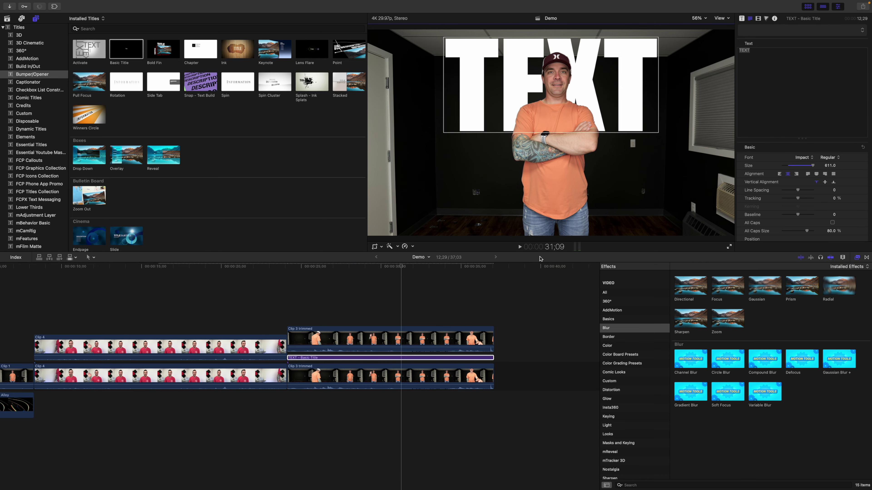